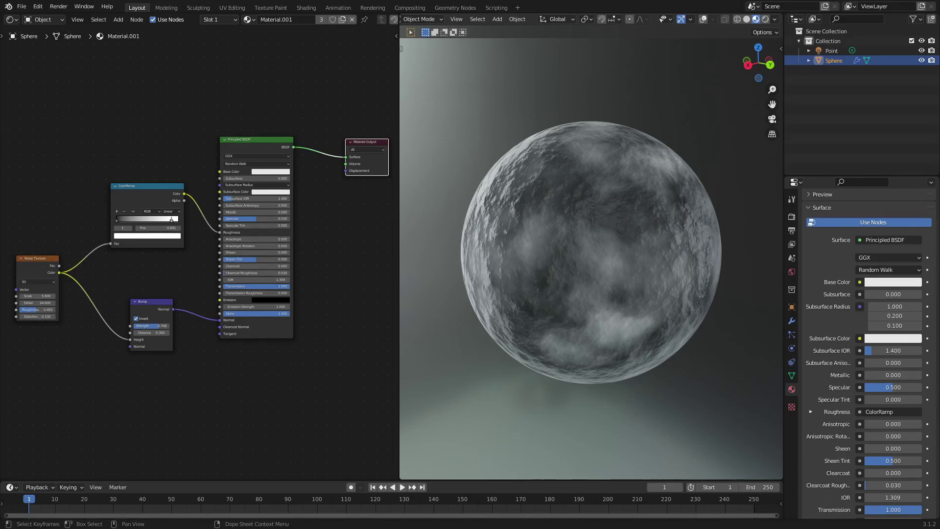
Orbit the viewport to see the cloudy, bumpy ice sphere from another side.
middle_drag(586, 195, 552, 230)
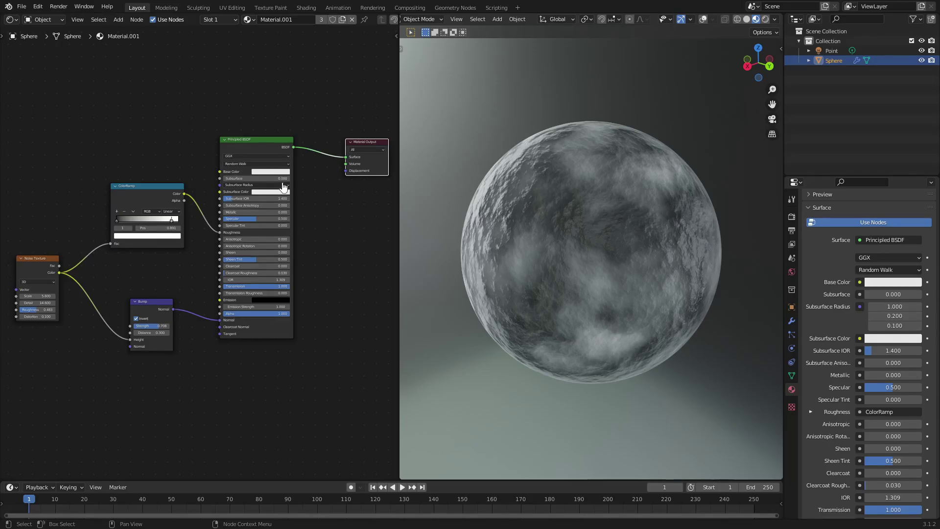
Shift the Principled BSDF node right and frame it so the whole shader is visible.
drag(260, 147, 269, 145)
scroll(365, 193, up, 4)
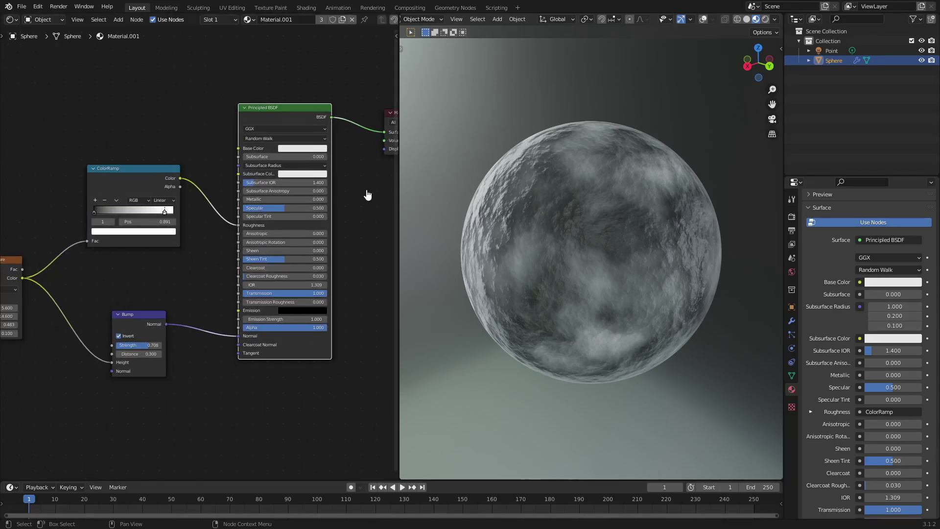
key(KP_Decimal)
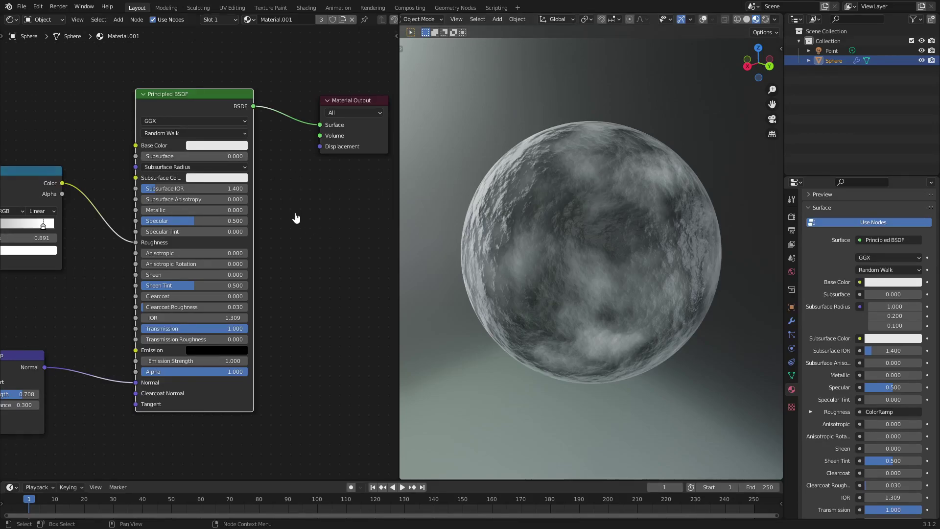
middle_drag(296, 218, 294, 185)
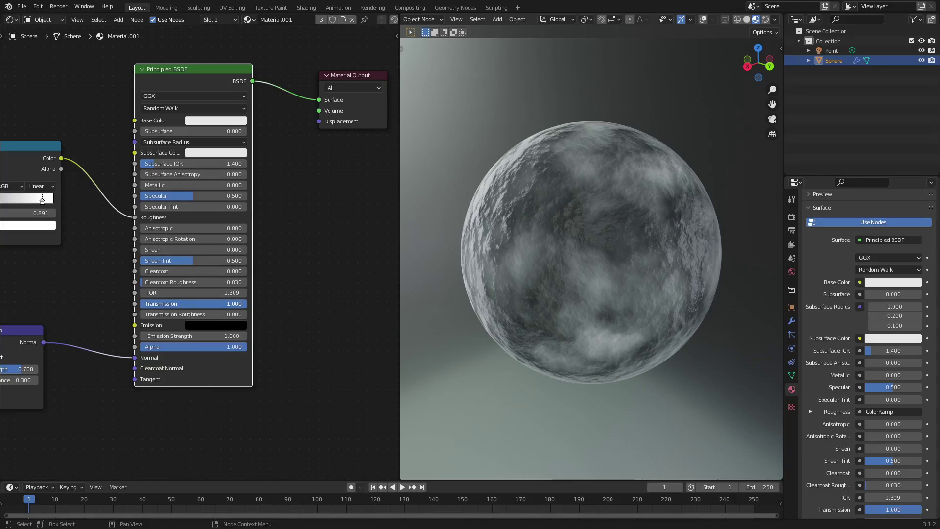
Preview Transmission at 0 for an opaque look, then set it back to 1.000.
drag(195, 303, 142, 304)
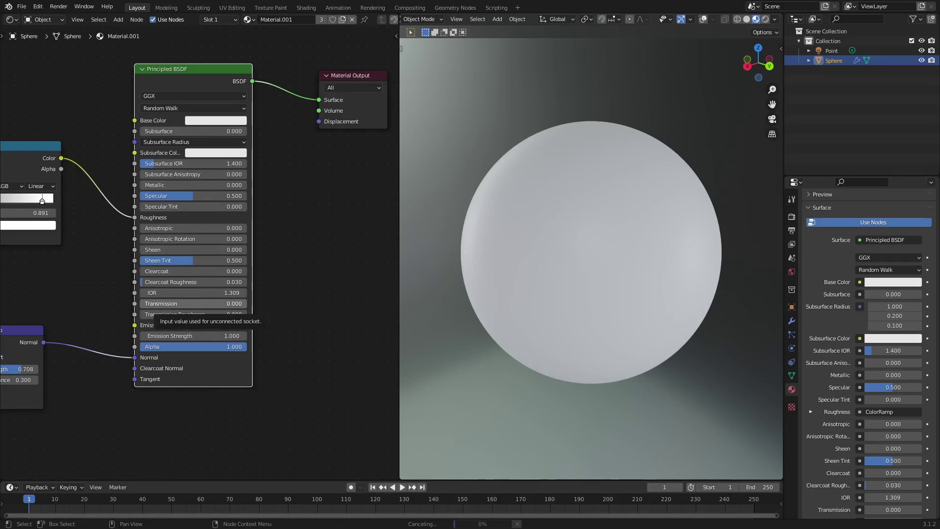
click(147, 303)
text(1)
key(Return)
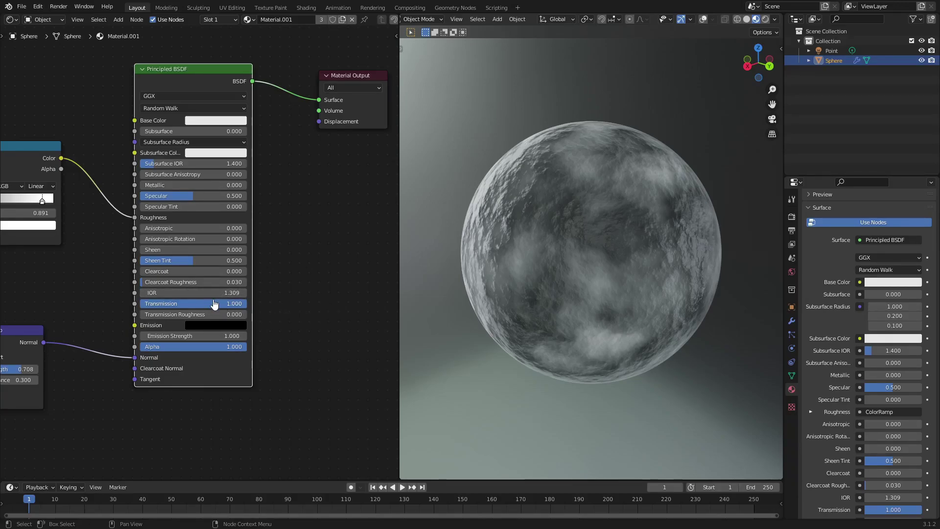
scroll(214, 304, left, 6)
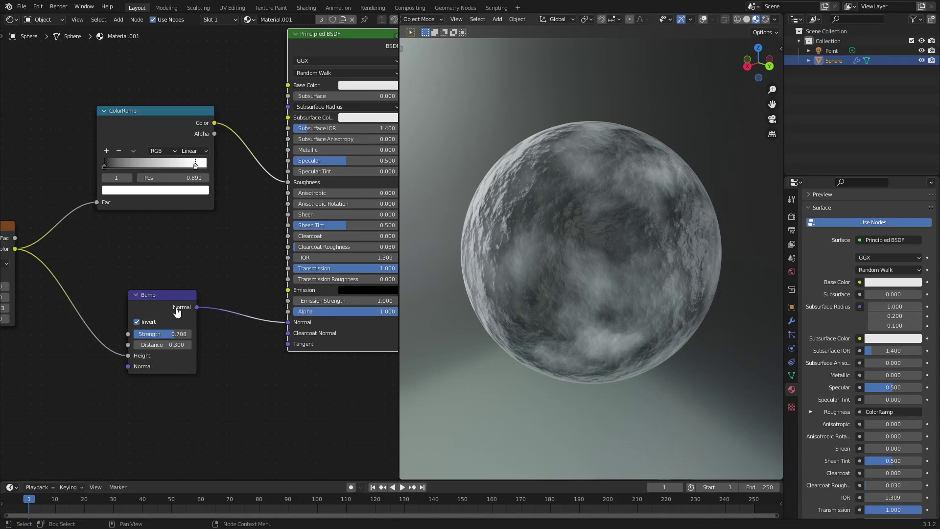
click(178, 312)
shift+scroll(181, 310, down, 2)
key(shift+a)
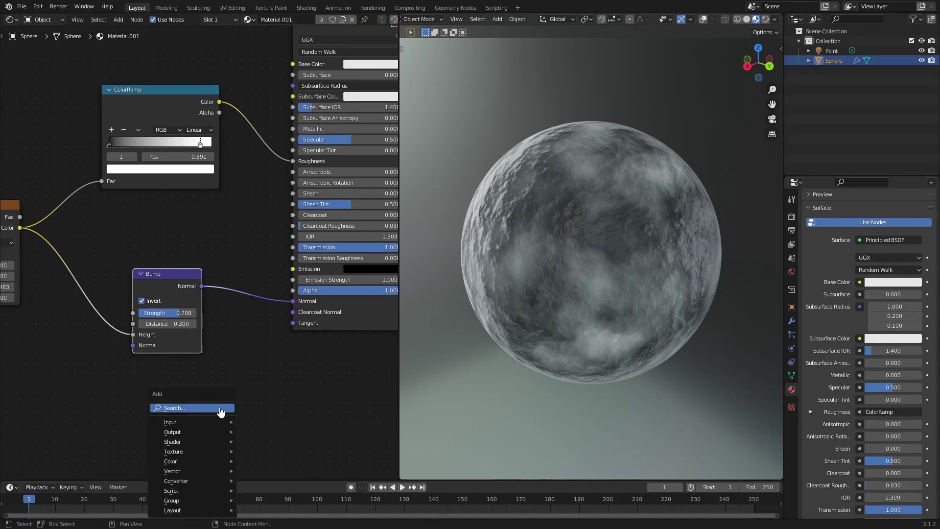
click(221, 408)
text(bump)
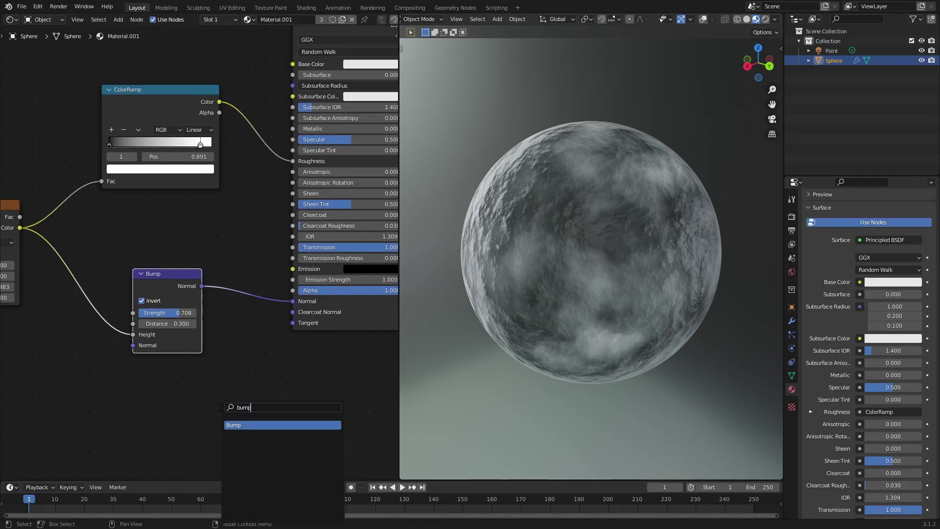
click(250, 425)
click(181, 370)
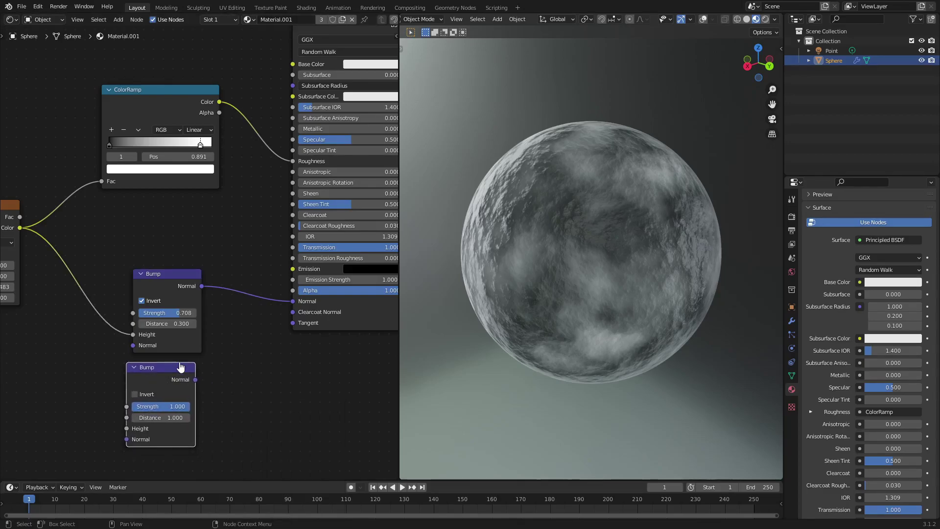
key(x)
shift+scroll(184, 103, up, 4)
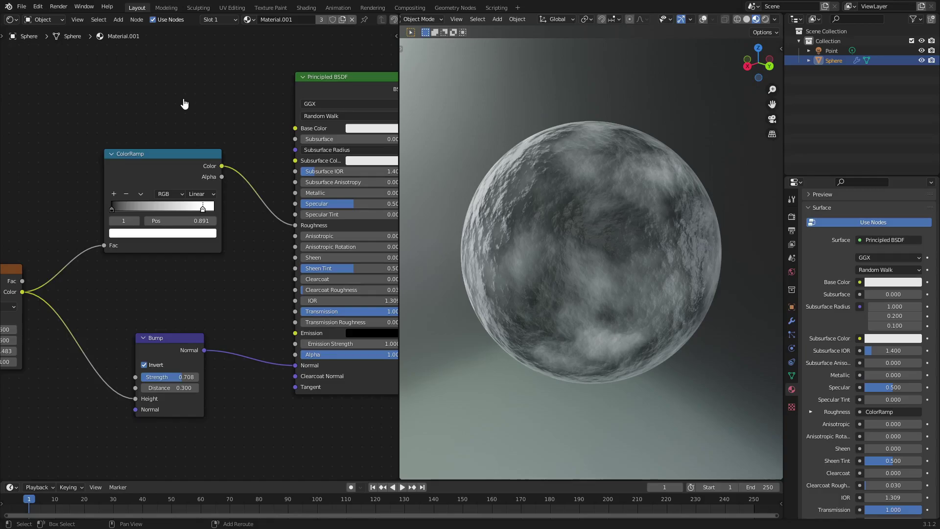
key(shift+a)
text(color)
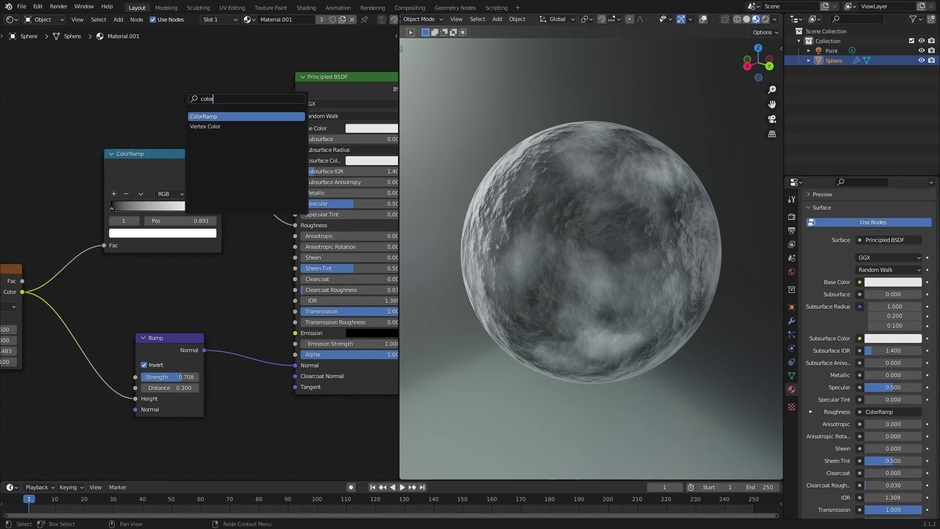
click(197, 116)
click(141, 81)
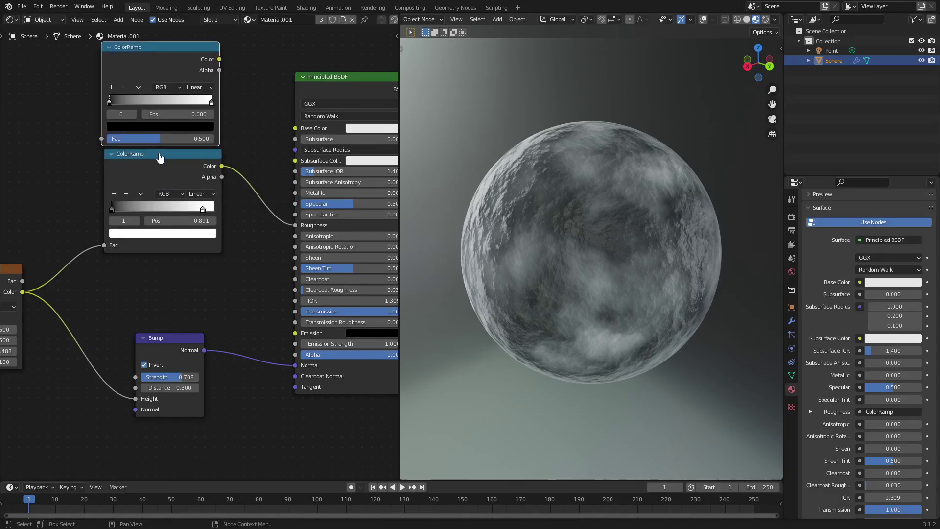
key(ctrl+z)
middle_drag(199, 206, 224, 190)
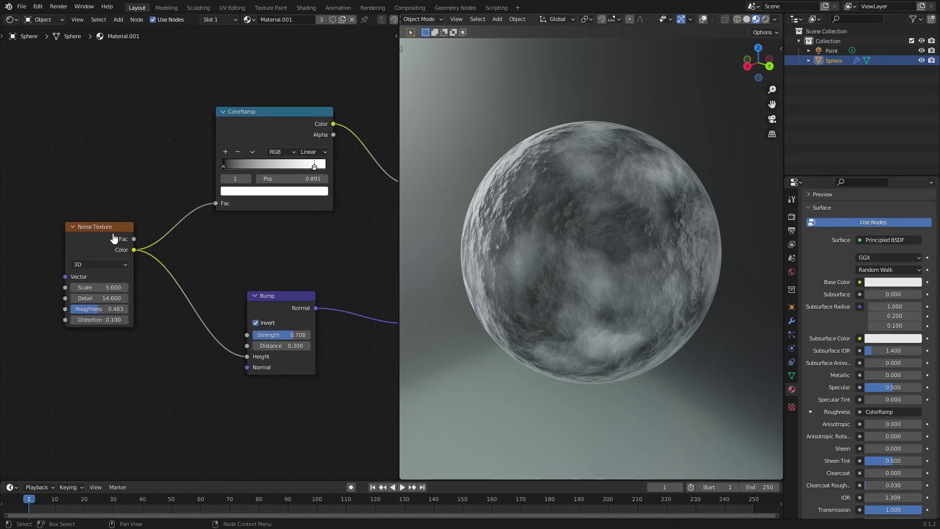
drag(114, 238, 117, 232)
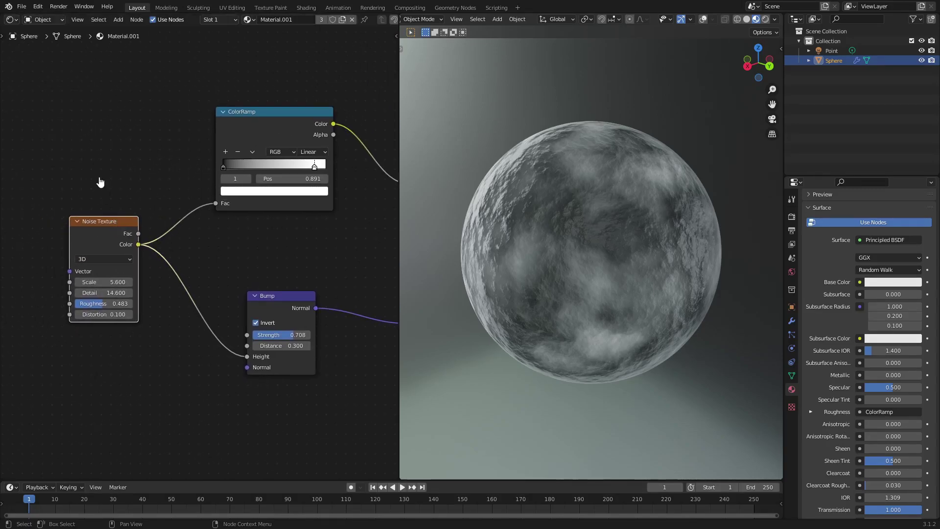
key(shift+a)
click(64, 104)
text(noise)
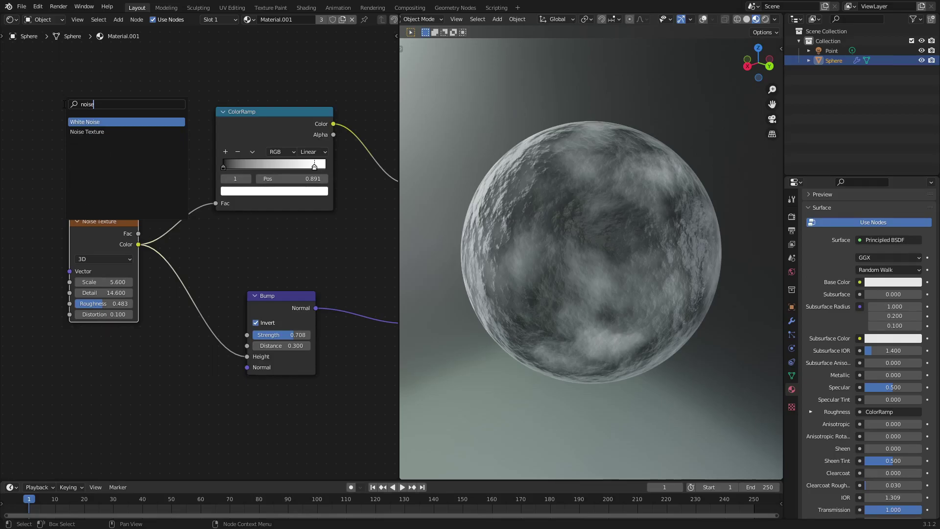
key(Down)
key(Return)
click(82, 123)
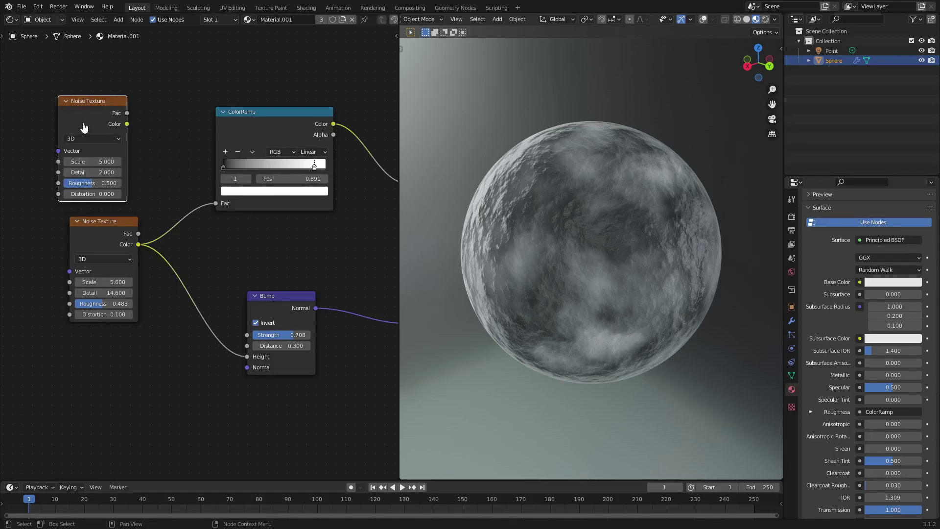
key(x)
middle_drag(336, 257, 294, 247)
scroll(294, 247, down, 2)
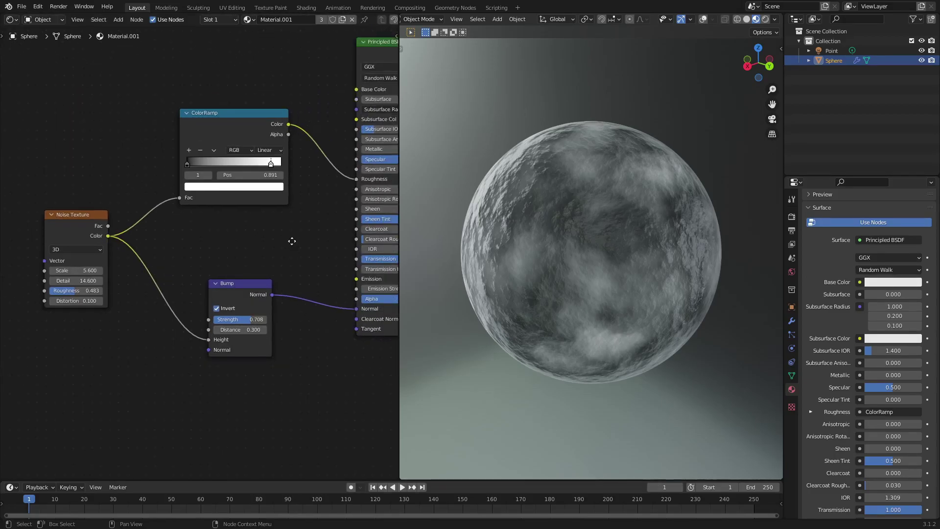
click(233, 296)
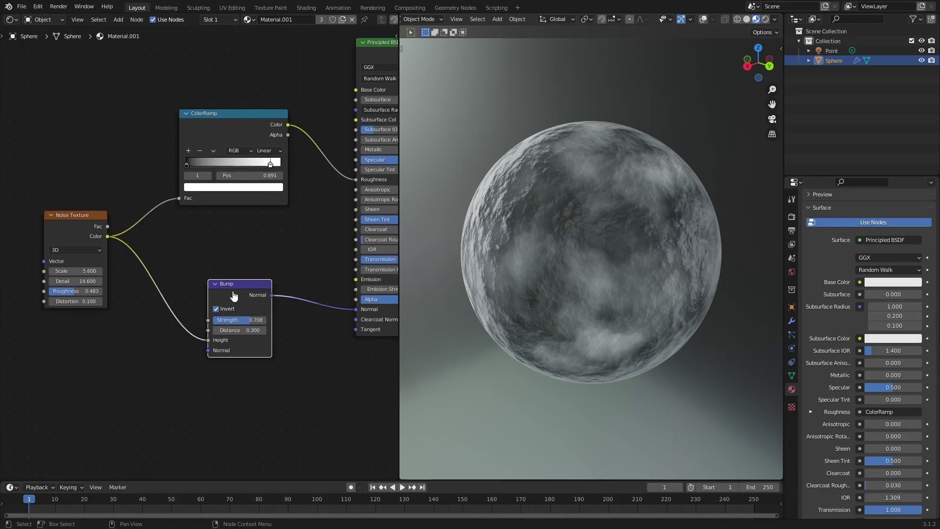
middle_drag(274, 272, 304, 208)
click(96, 202)
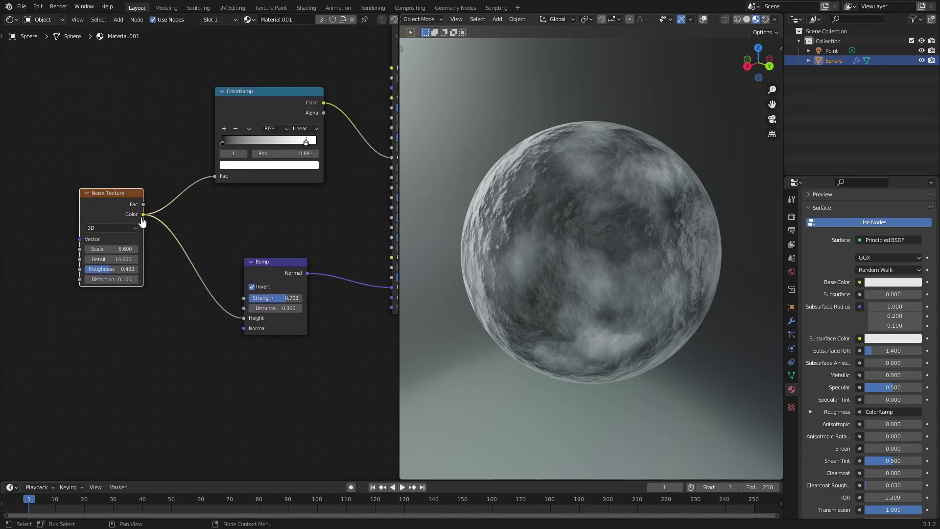
click(247, 324)
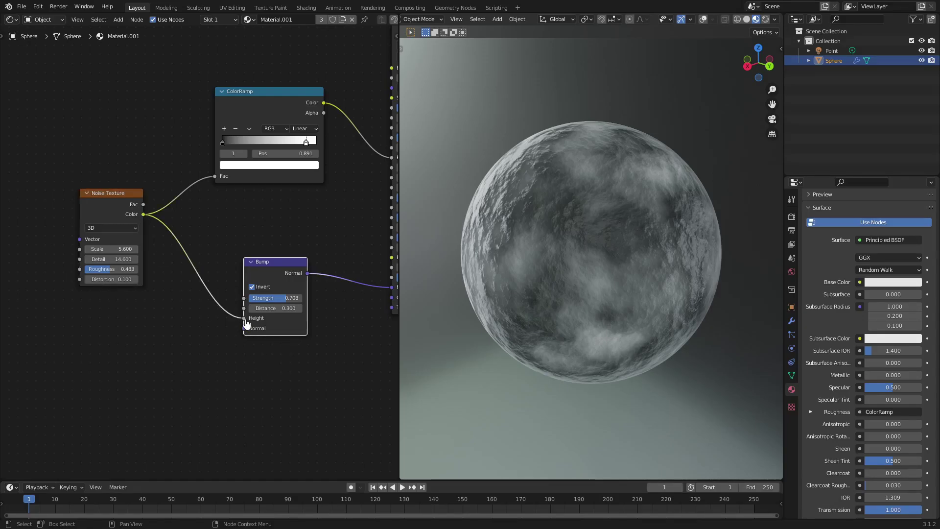
middle_drag(229, 203, 159, 221)
click(160, 106)
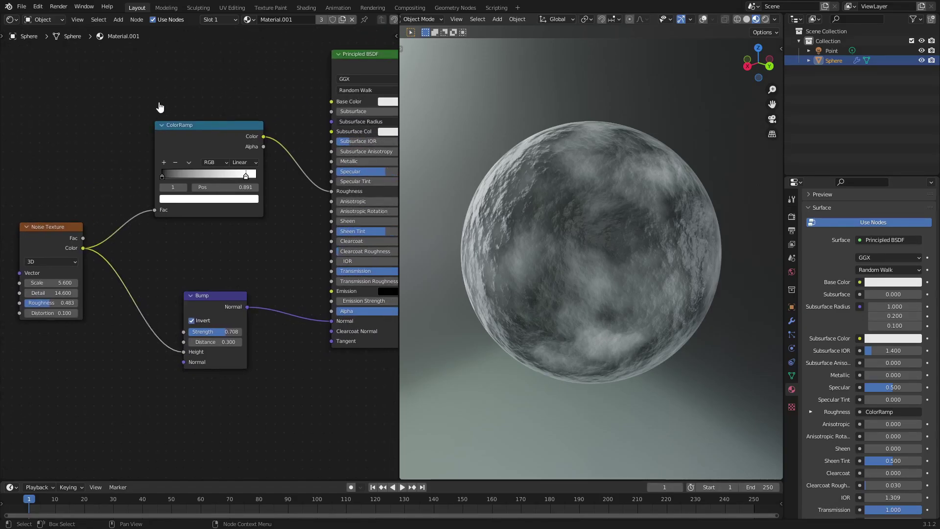
middle_drag(213, 134, 182, 138)
mouse_move(165, 147)
mouse_down()
mouse_move(149, 147)
mouse_move(168, 148)
mouse_up()
drag(227, 144, 291, 198)
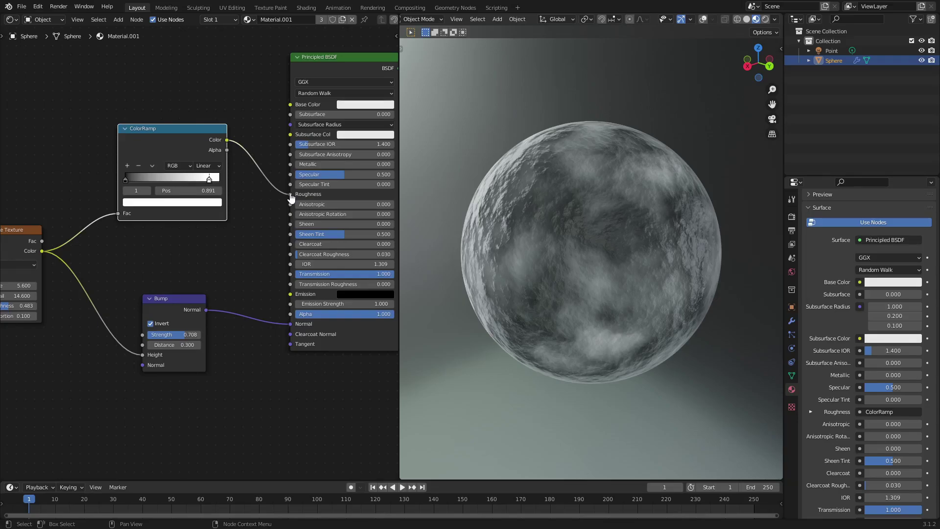
Slide the ColorRamp's right stop to 0.900 and orbit to check the sphere's roughness and lighting.
middle_drag(289, 195, 333, 206)
mouse_move(253, 191)
mouse_down()
mouse_move(232, 194)
mouse_move(252, 191)
mouse_up()
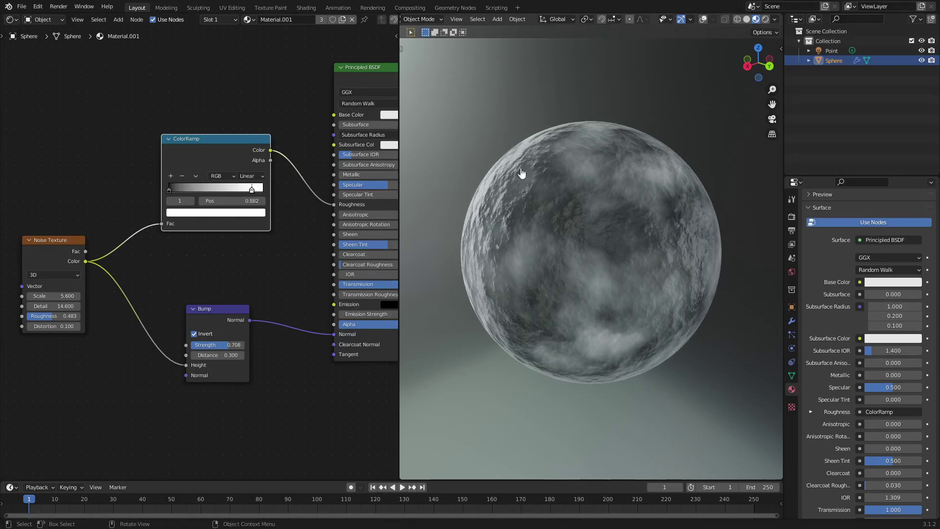
middle_drag(537, 188, 552, 193)
middle_drag(684, 181, 642, 176)
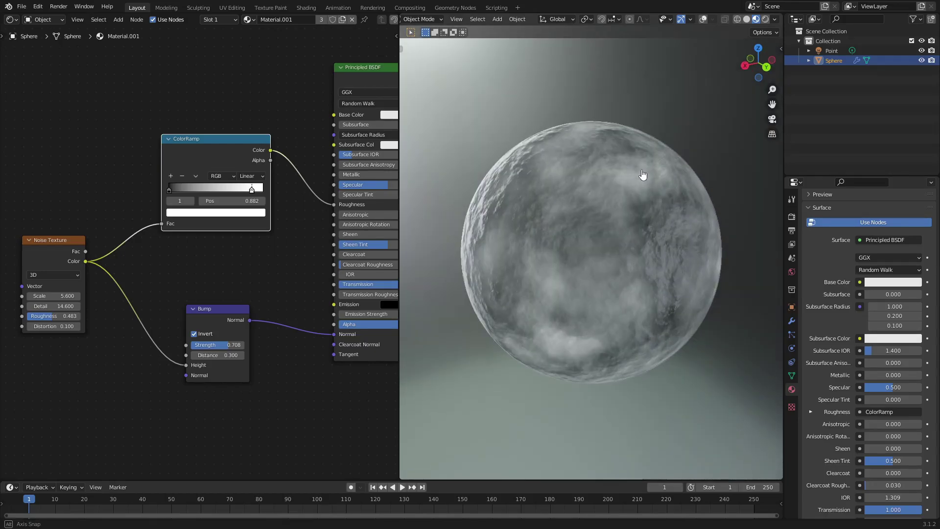
drag(255, 193, 254, 192)
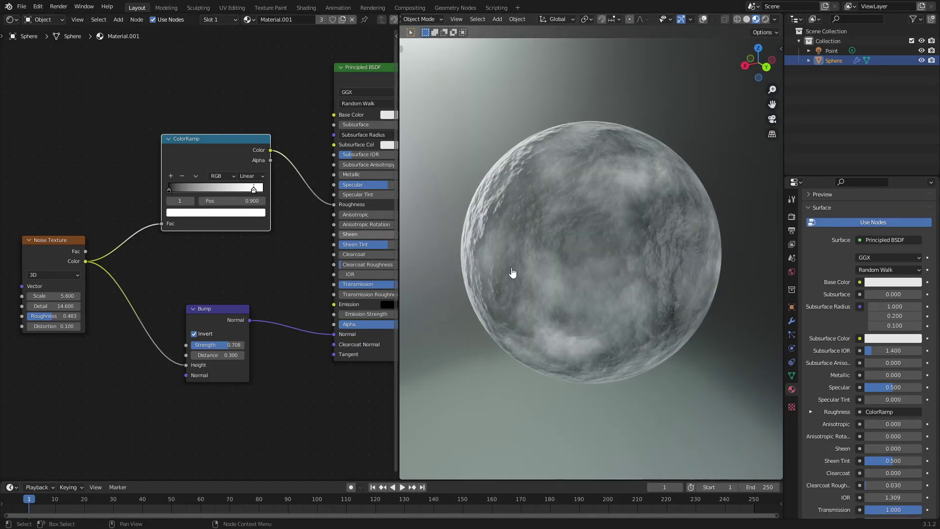
middle_drag(596, 231, 658, 231)
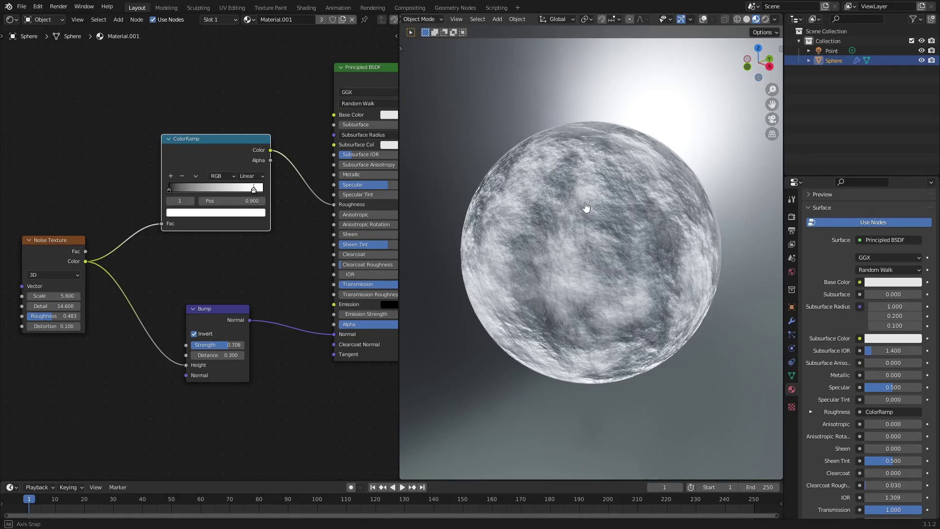
scroll(627, 207, down, 3)
middle_drag(575, 210, 624, 215)
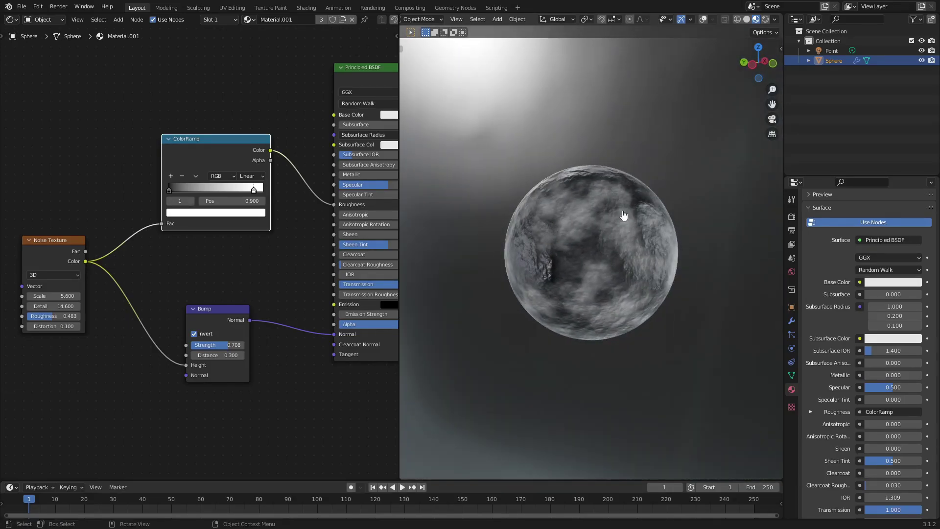
middle_drag(231, 260, 254, 260)
middle_drag(588, 265, 610, 271)
middle_drag(257, 264, 273, 263)
click(87, 244)
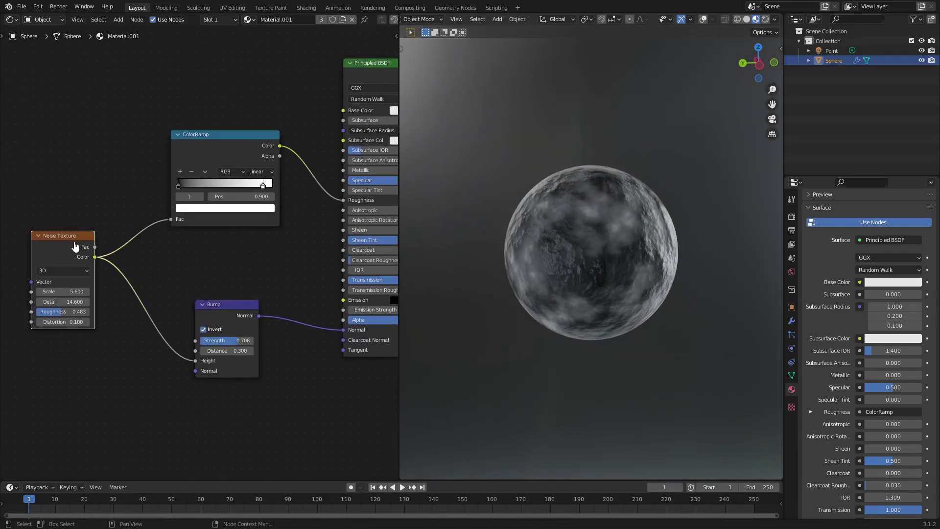
click(70, 304)
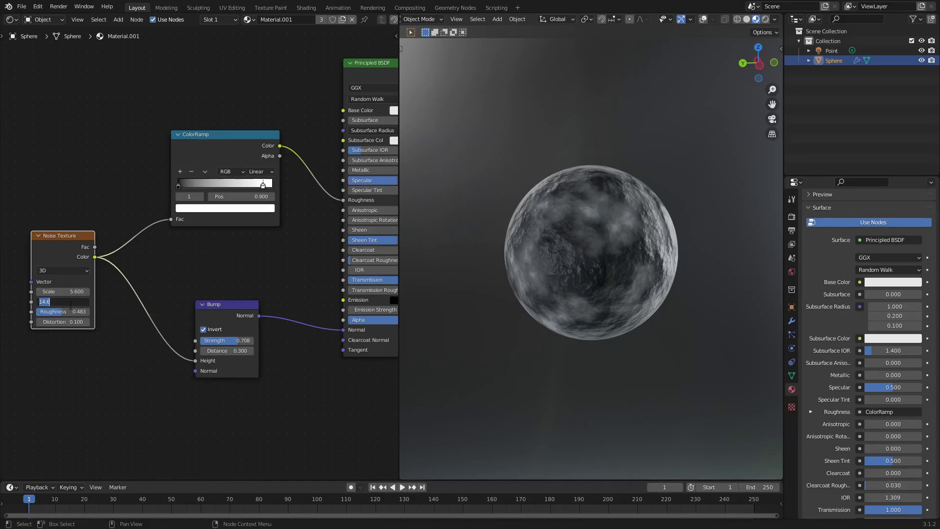
click(74, 312)
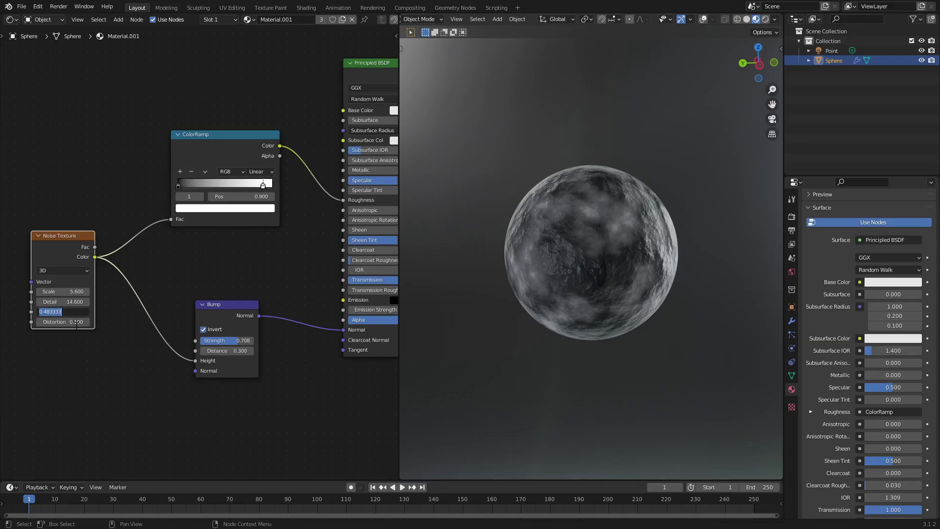
click(68, 313)
key(Return)
scroll(686, 343, up, 4)
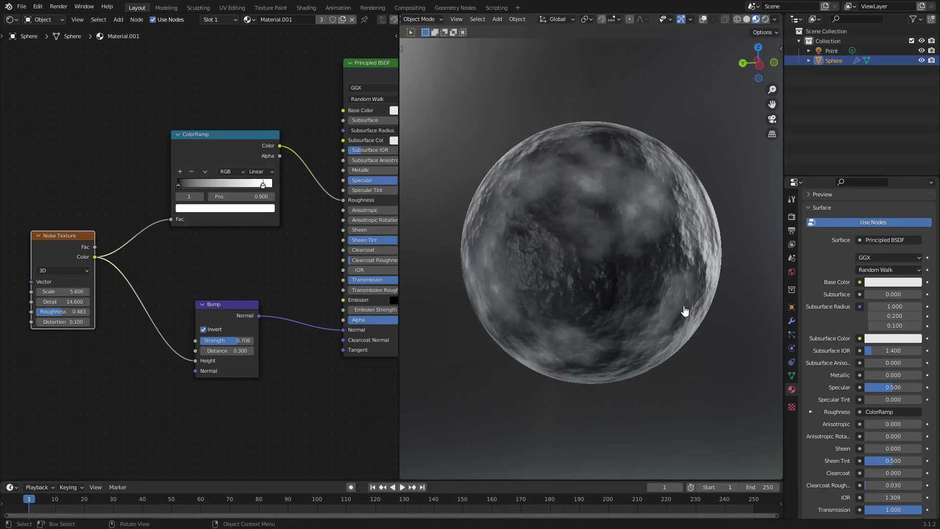
middle_drag(682, 315, 654, 308)
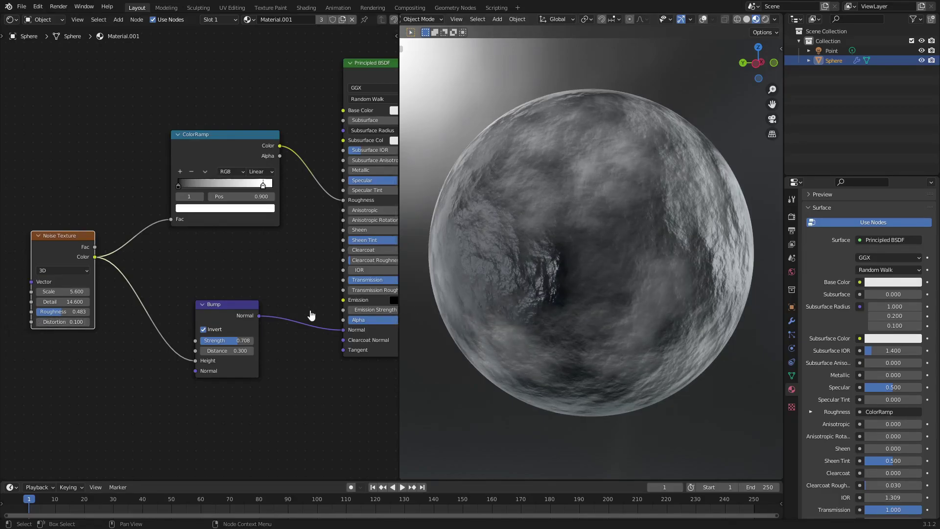
middle_drag(307, 296, 279, 273)
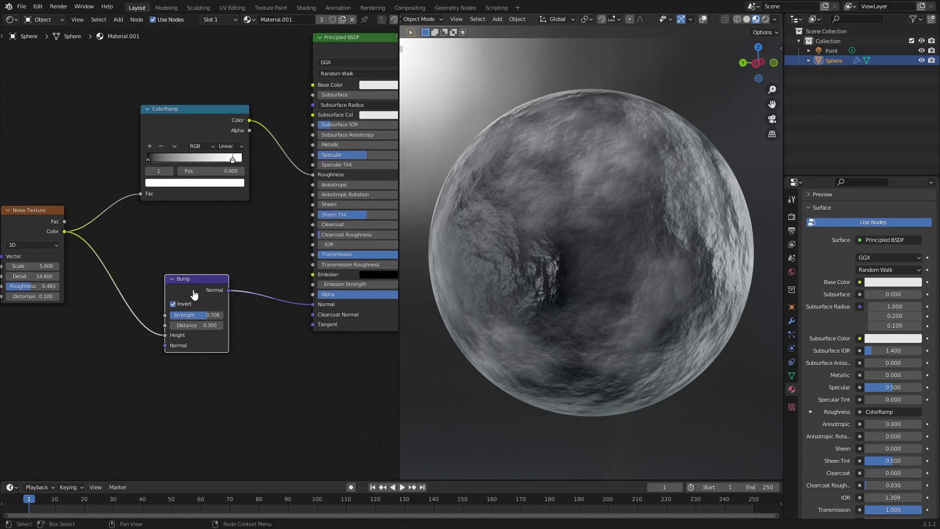
drag(203, 307, 198, 306)
click(206, 315)
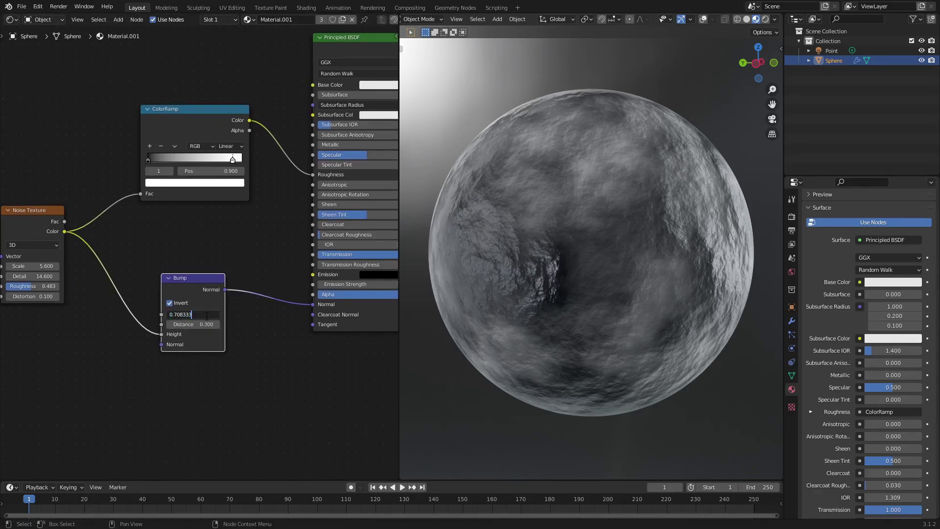
key(Return)
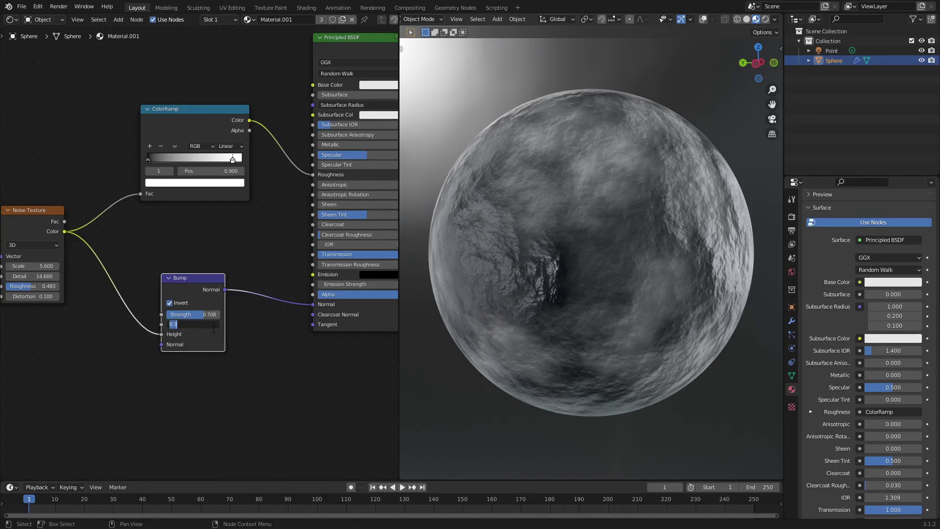
click(170, 304)
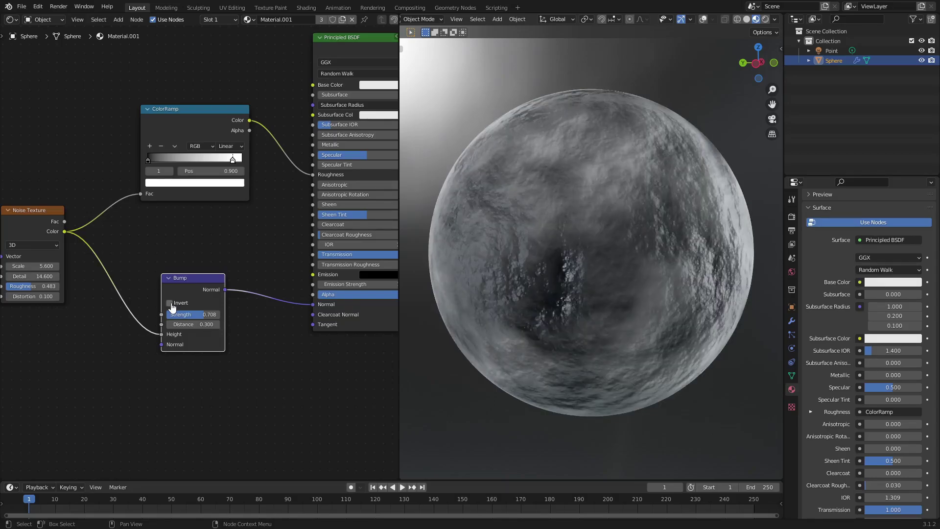
mouse_move(577, 262)
middle_down()
mouse_move(659, 278)
mouse_move(563, 271)
middle_up()
scroll(591, 266, down, 4)
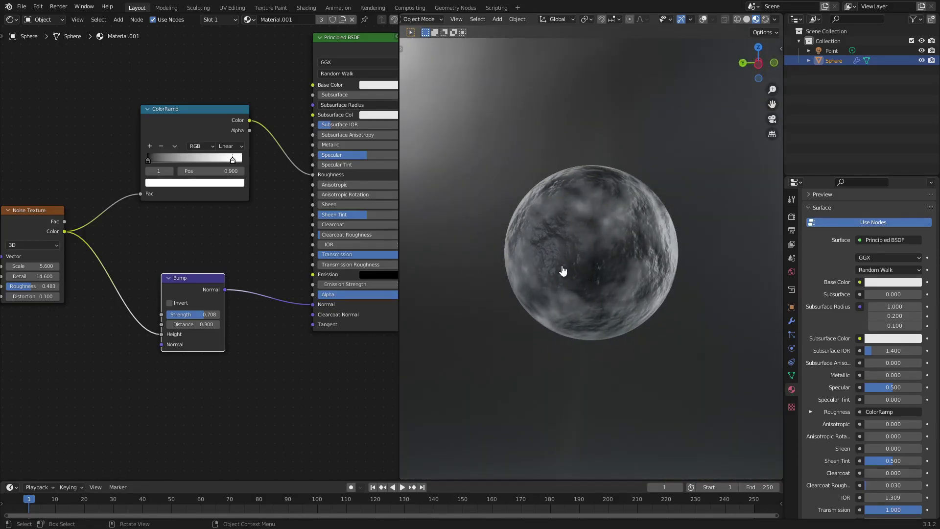
click(175, 307)
scroll(539, 338, up, 3)
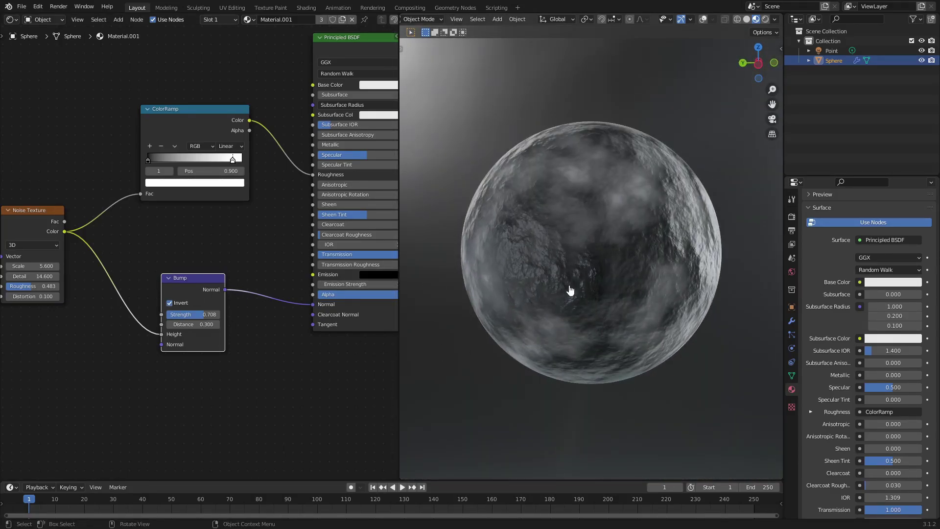
middle_drag(546, 283, 740, 201)
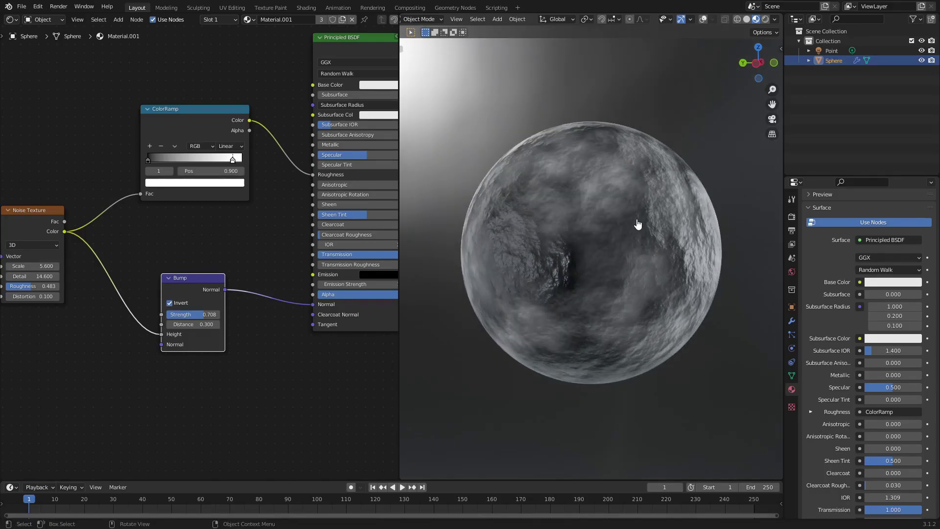
Pan and zoom out the node graph, then place Material Output beside the Principled BSDF.
scroll(267, 358, down, 1)
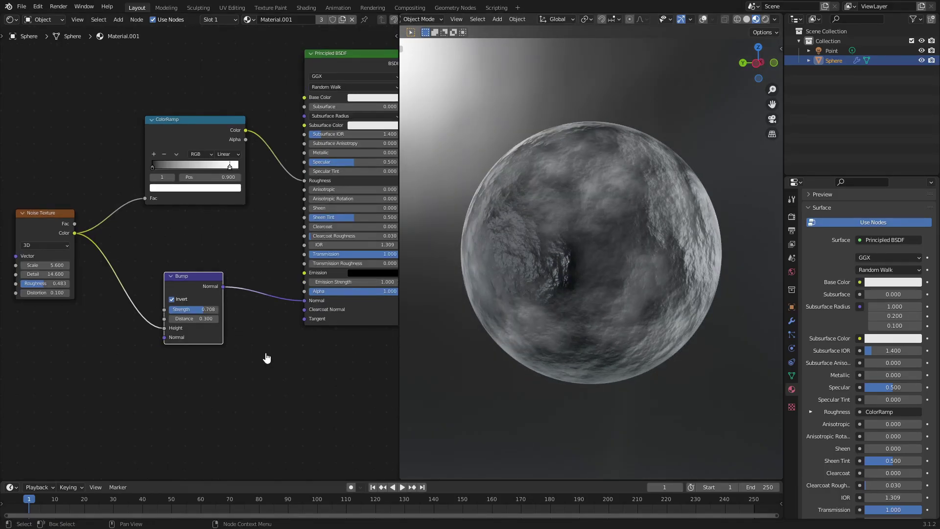
middle_drag(270, 357, 123, 398)
scroll(252, 325, down, 1)
drag(314, 131, 310, 127)
mouse_move(565, 256)
middle_down()
mouse_move(548, 252)
mouse_move(590, 256)
mouse_move(598, 275)
mouse_move(624, 267)
mouse_move(715, 291)
middle_up()
scroll(598, 275, down, 5)
scroll(695, 252, up, 5)
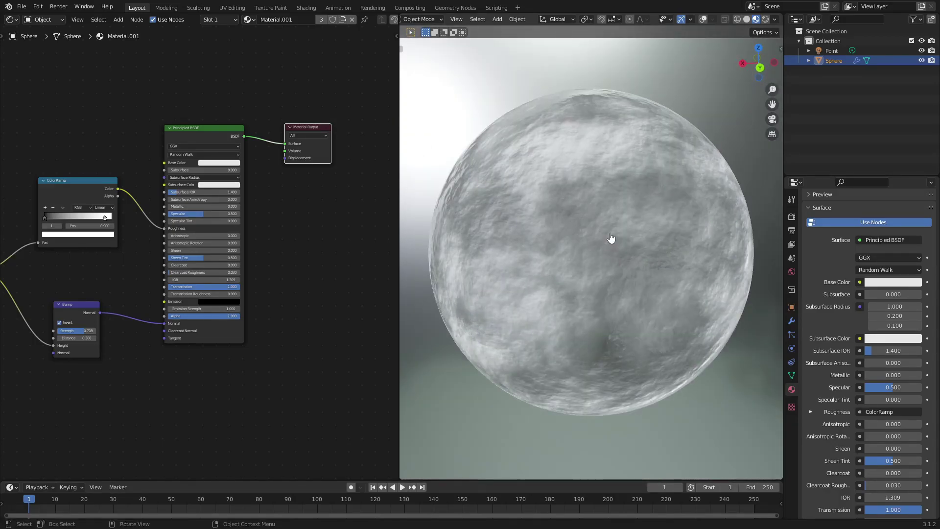
Try the warm golden preview HDRI and orbit the sphere under it.
click(775, 19)
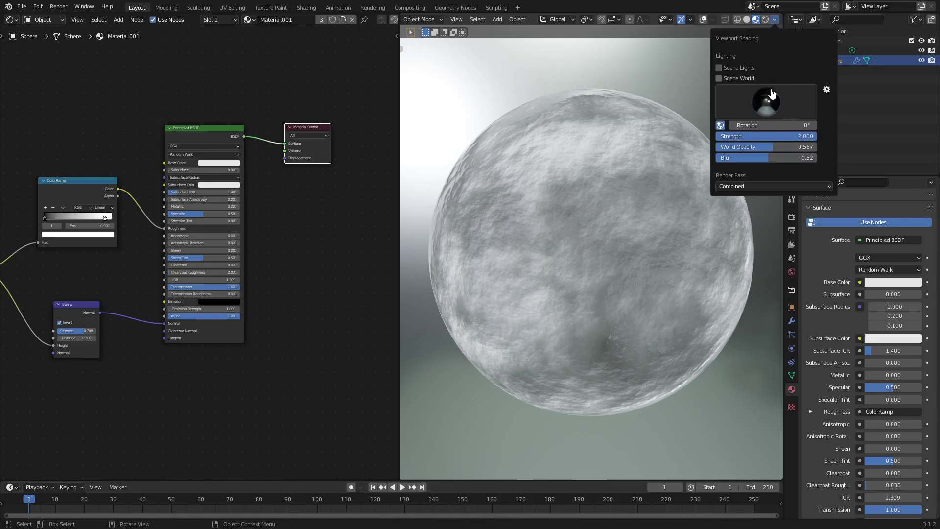
click(772, 95)
click(771, 145)
scroll(647, 252, down, 3)
mouse_move(647, 252)
middle_down()
mouse_move(718, 226)
mouse_move(607, 237)
mouse_move(545, 262)
mouse_move(646, 80)
middle_up()
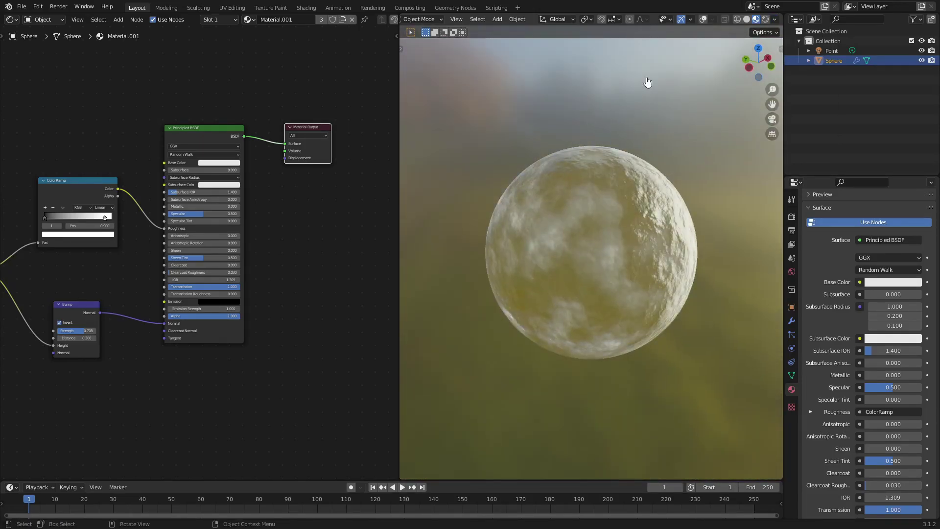
Switch the preview lighting to the bright sky HDRI and orbit to view it.
click(775, 19)
click(777, 102)
click(799, 135)
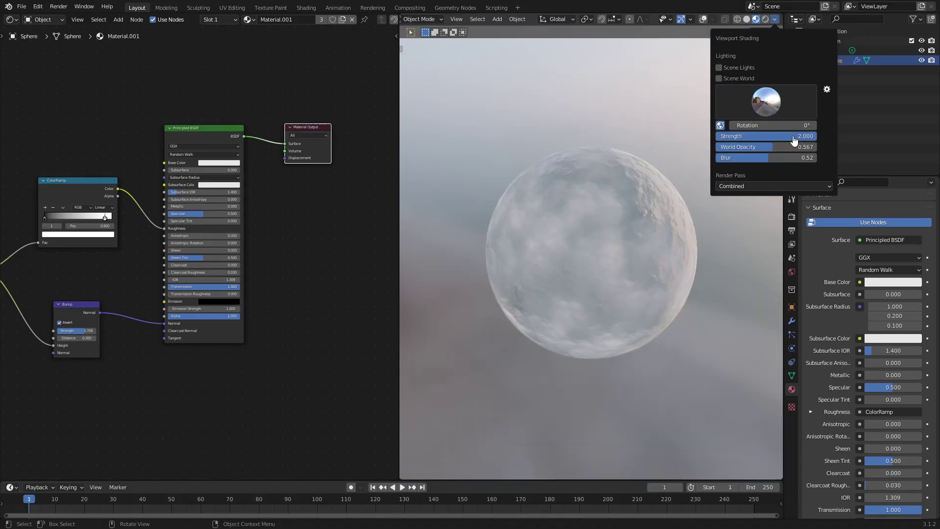
middle_drag(592, 281, 552, 279)
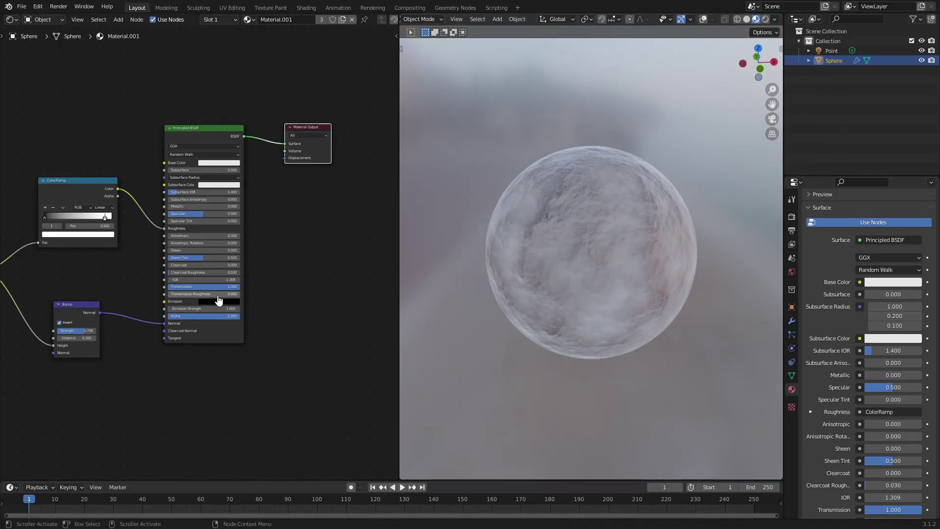
Raise Transmission Roughness to 1.000, comparing a lower Transmission before restoring it to 1.000.
drag(214, 287, 169, 287)
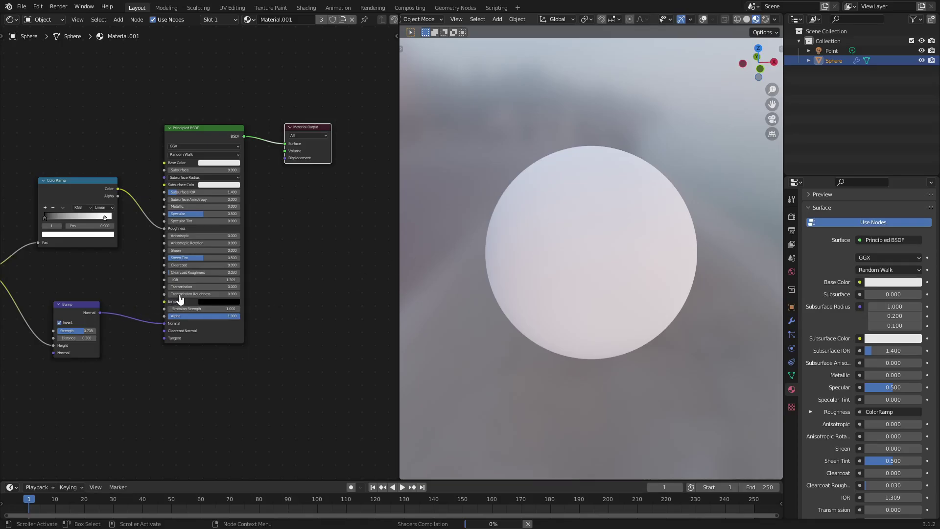
drag(221, 294, 242, 299)
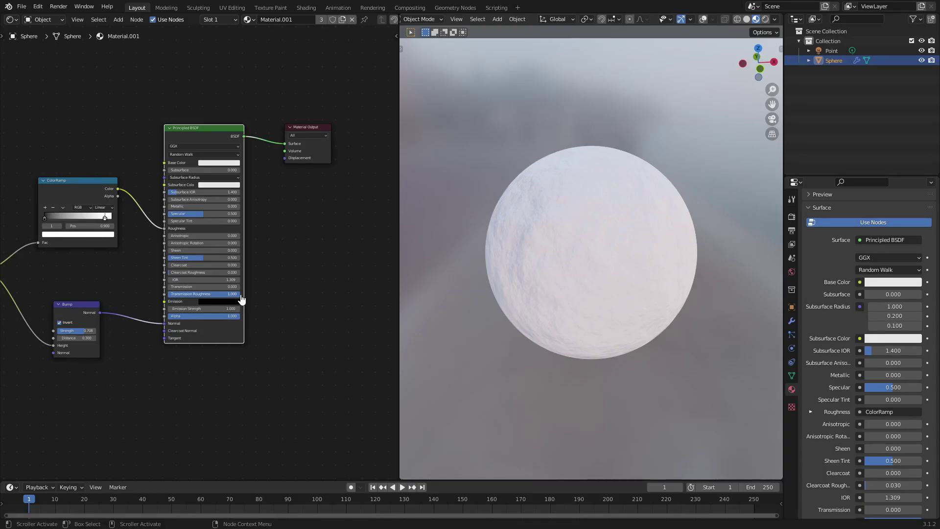
middle_drag(563, 286, 571, 262)
scroll(607, 286, up, 3)
scroll(602, 287, down, 3)
drag(199, 287, 260, 288)
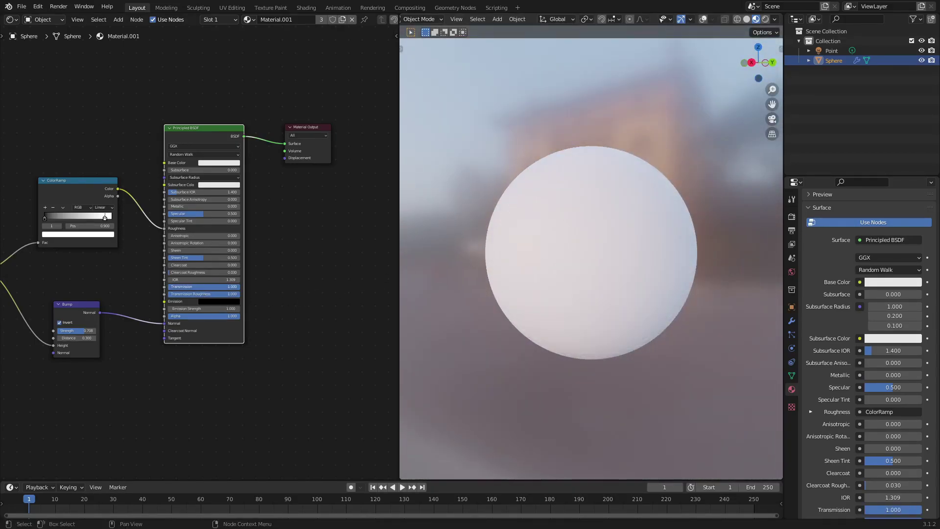